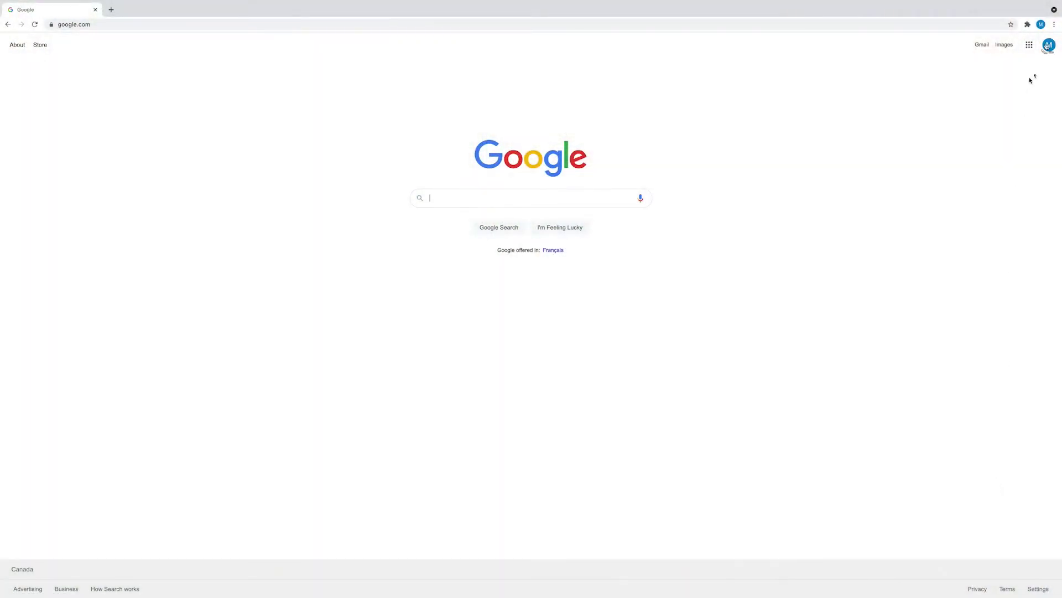
Open Chrome Settings from the three-dot menu and expand the Advanced sidebar sections
left_click(1053, 25)
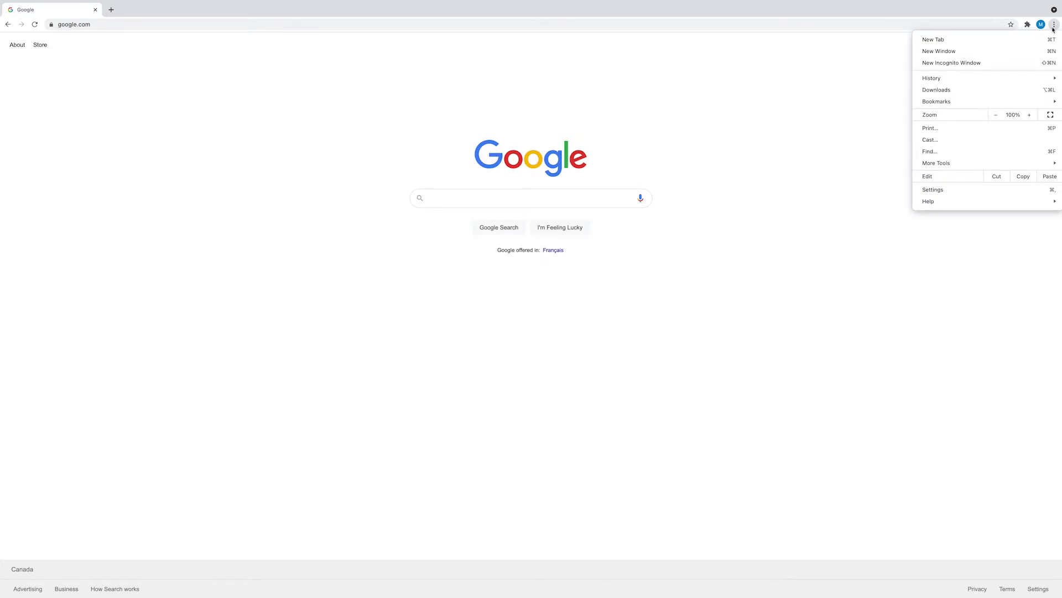
left_click(978, 189)
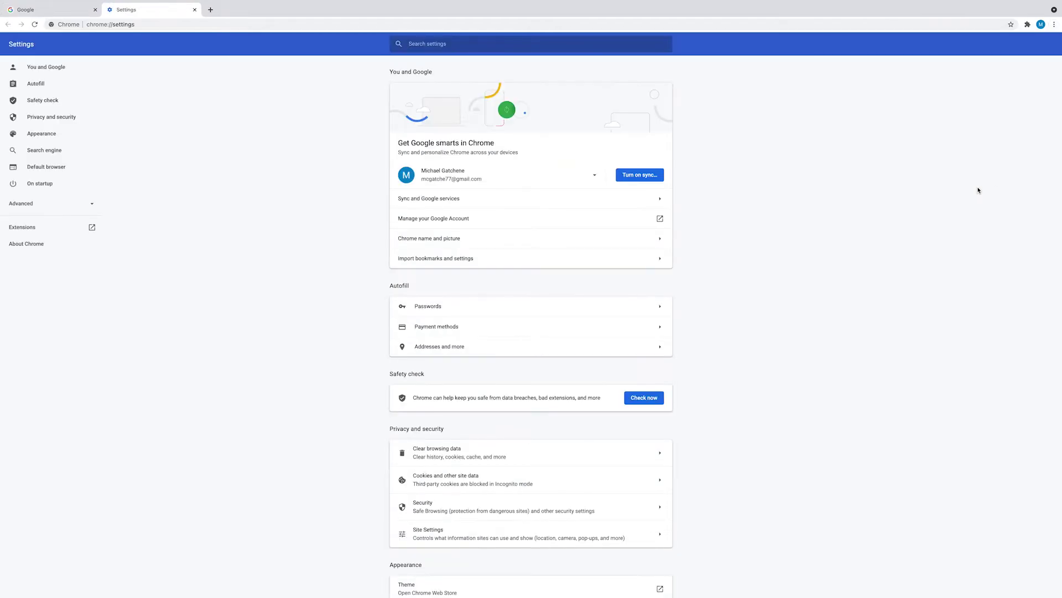
left_click(89, 206)
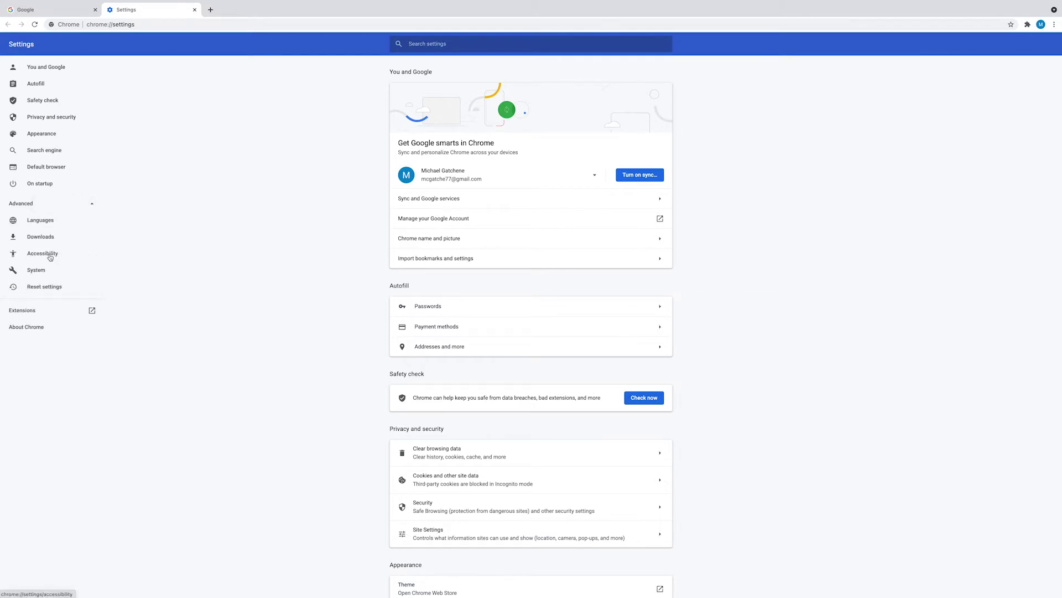
Switch the Live Caption toggle on in Chrome's Accessibility settings
left_click(51, 257)
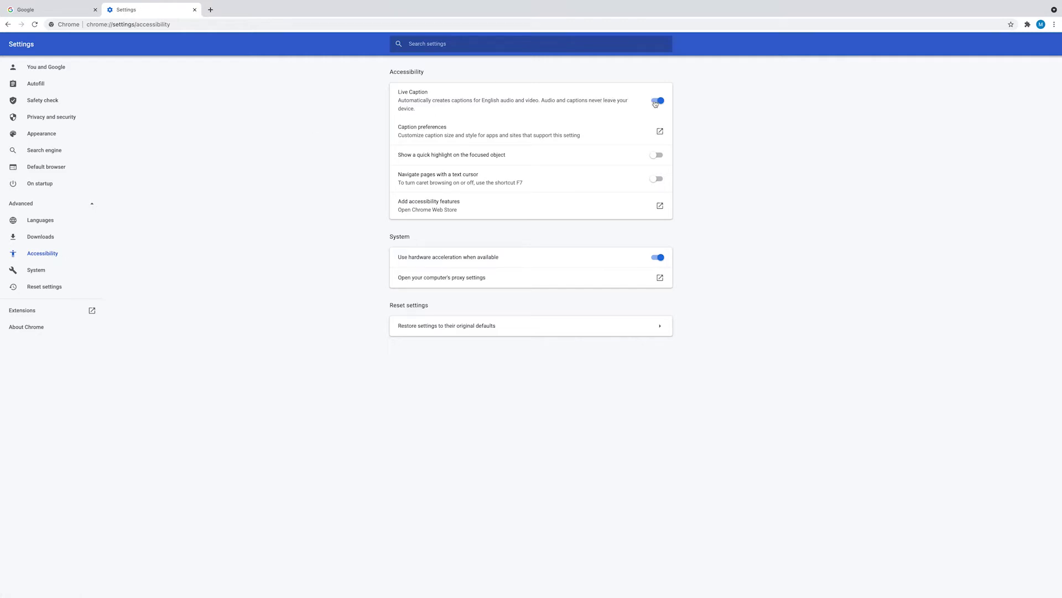
left_click(655, 101)
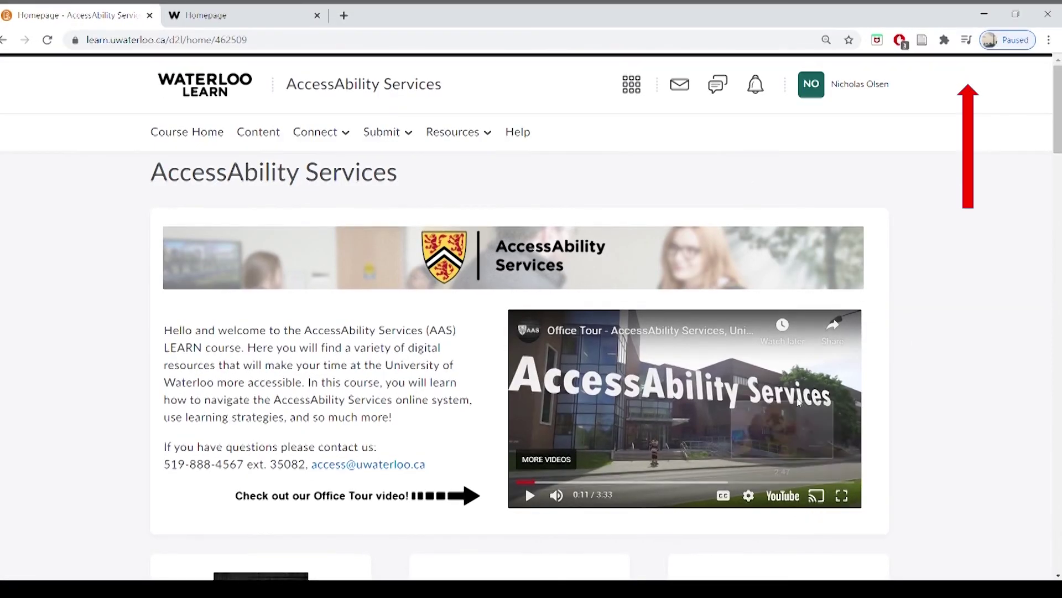
scroll(921, 257, "down", 1)
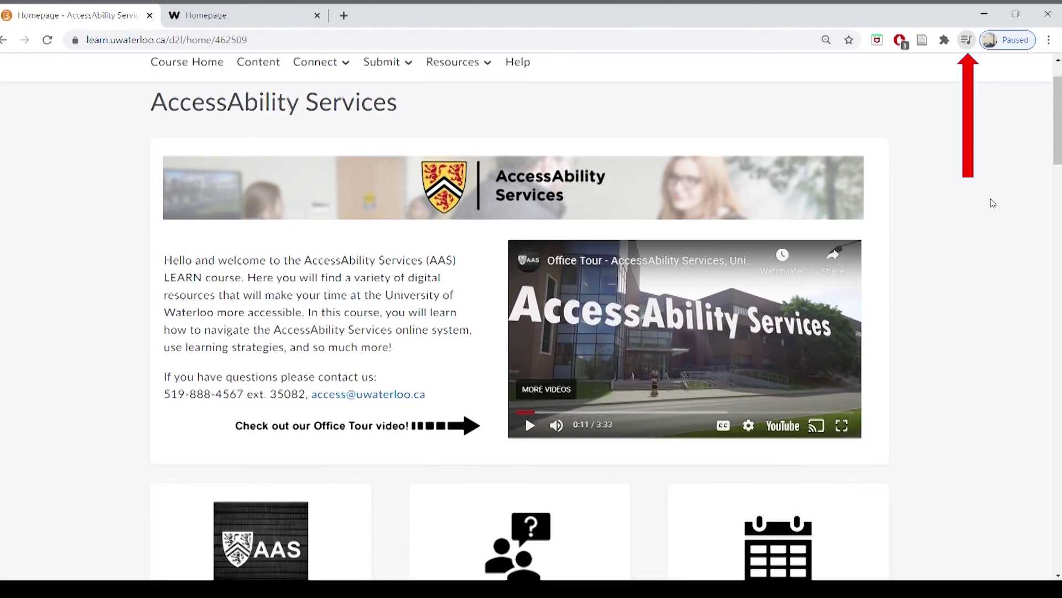
scroll(989, 199, "up", 1)
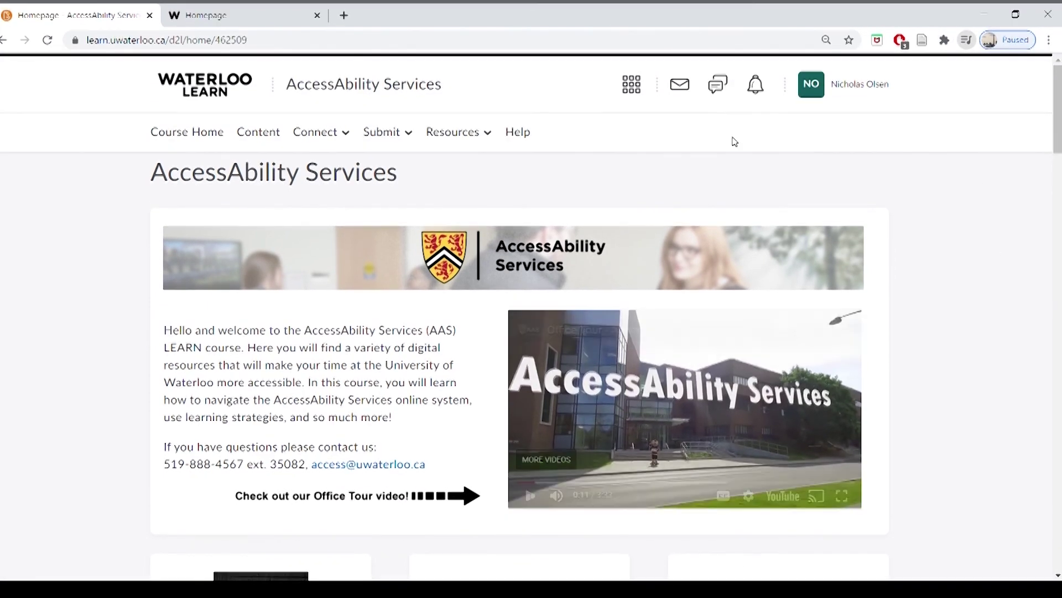
Pause the embedded Office Tour YouTube video at about 0:12 with the space bar
key("space")
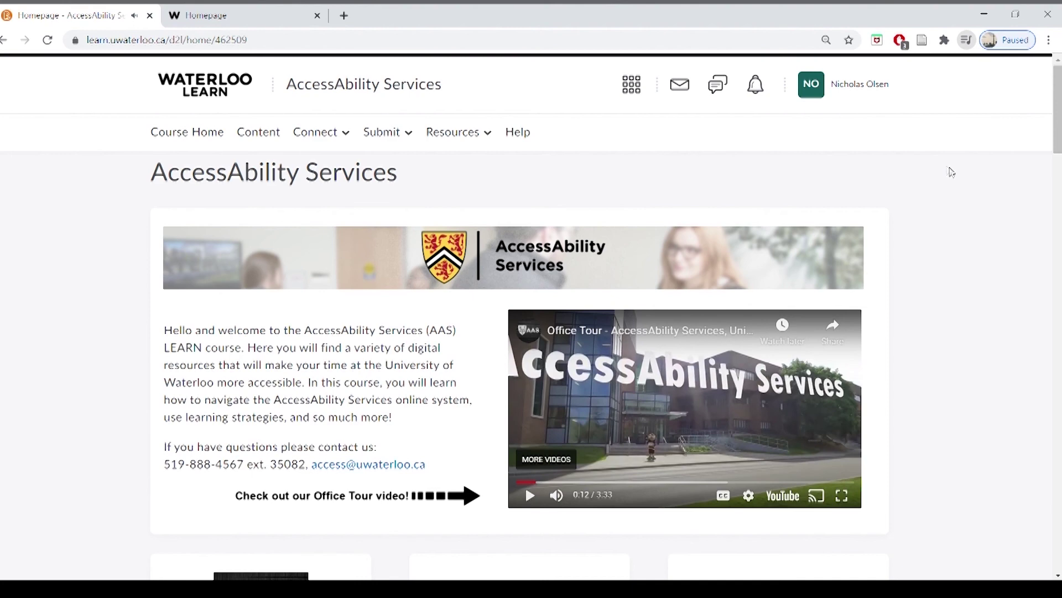